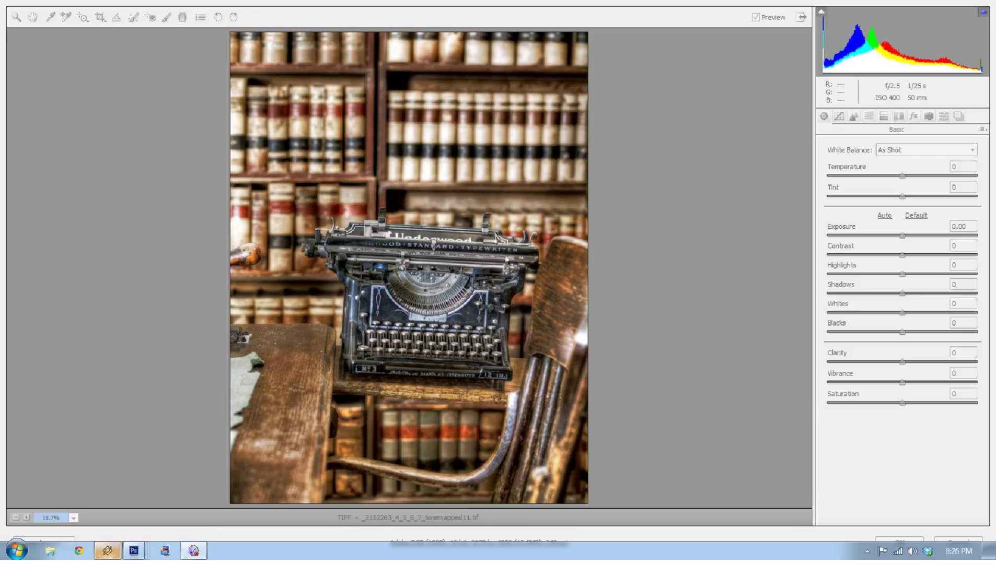
- Activate Camera Raw, open the HSL / Grayscale adjustments, and nudge the red hue slider
click(630, 13)
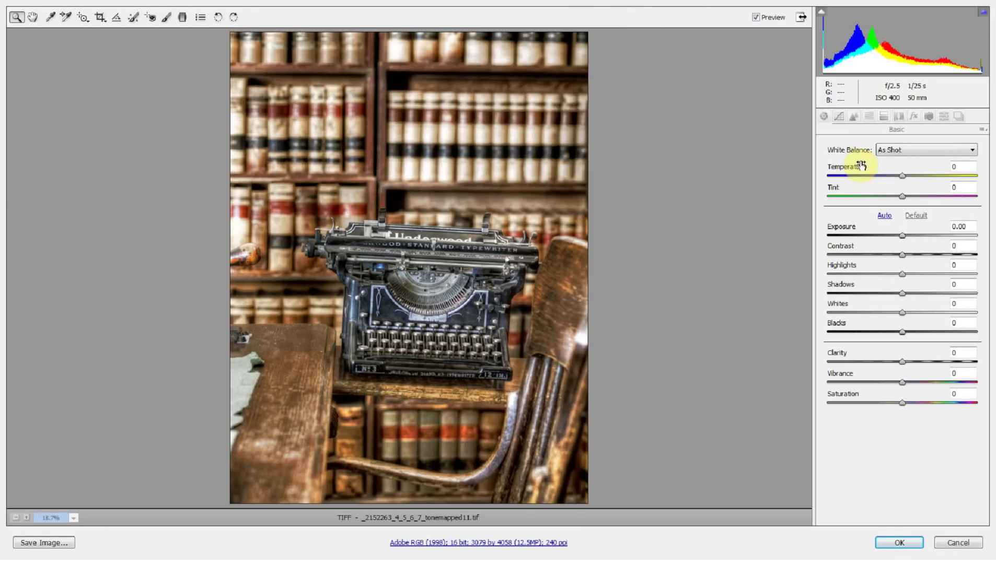
click(869, 117)
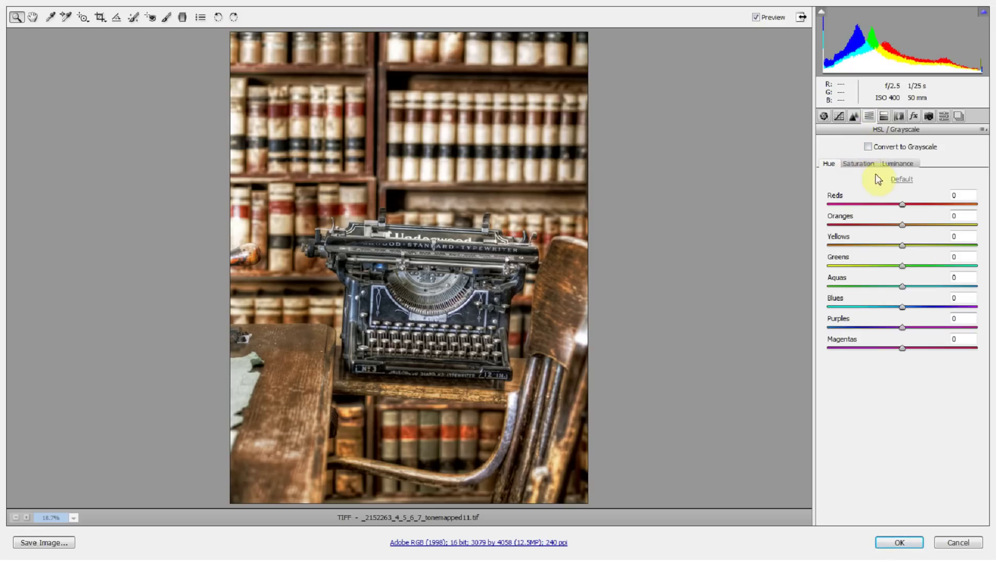
mouse_move(899, 200)
mouse_down()
mouse_move(838, 216)
mouse_move(944, 207)
mouse_move(787, 220)
mouse_move(900, 215)
mouse_up()
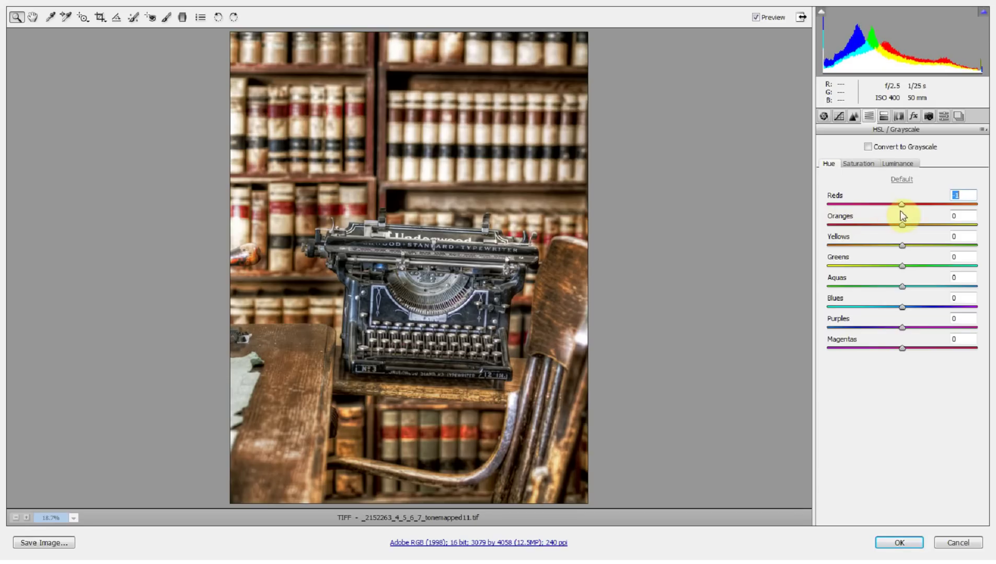
- Enable Convert to Grayscale, reset the Grayscale Mix to Default, and preview the colour original
click(870, 147)
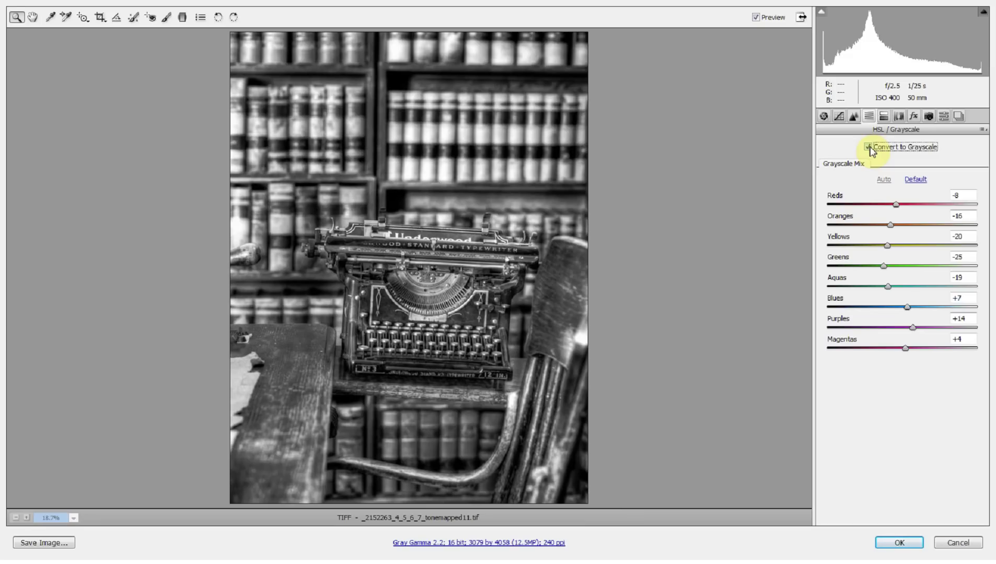
click(915, 181)
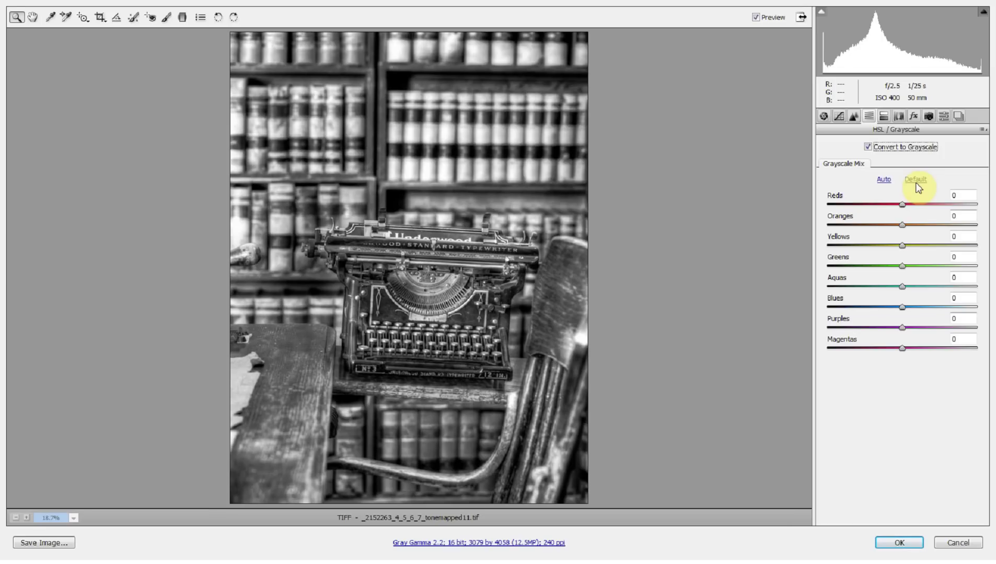
click(755, 17)
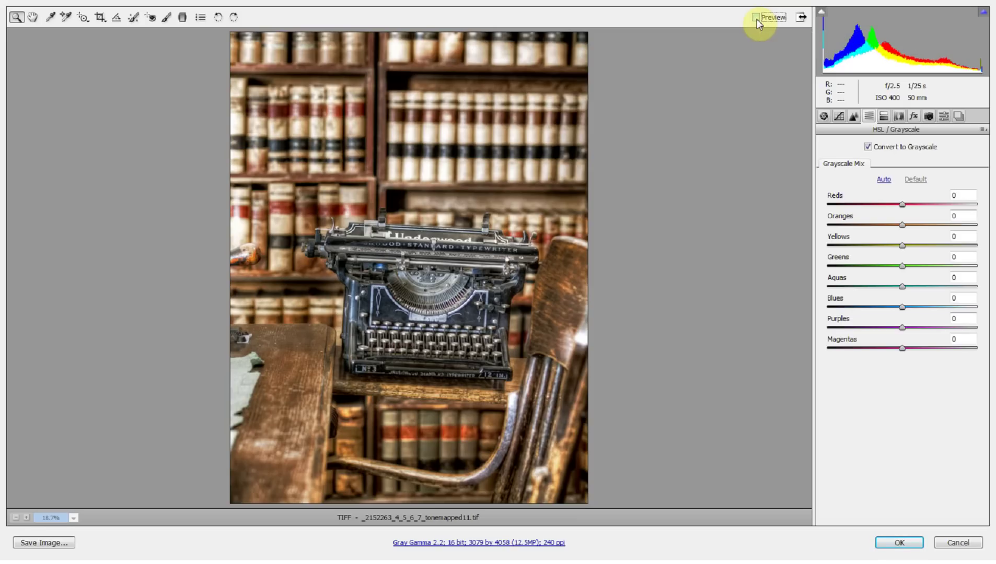
click(756, 17)
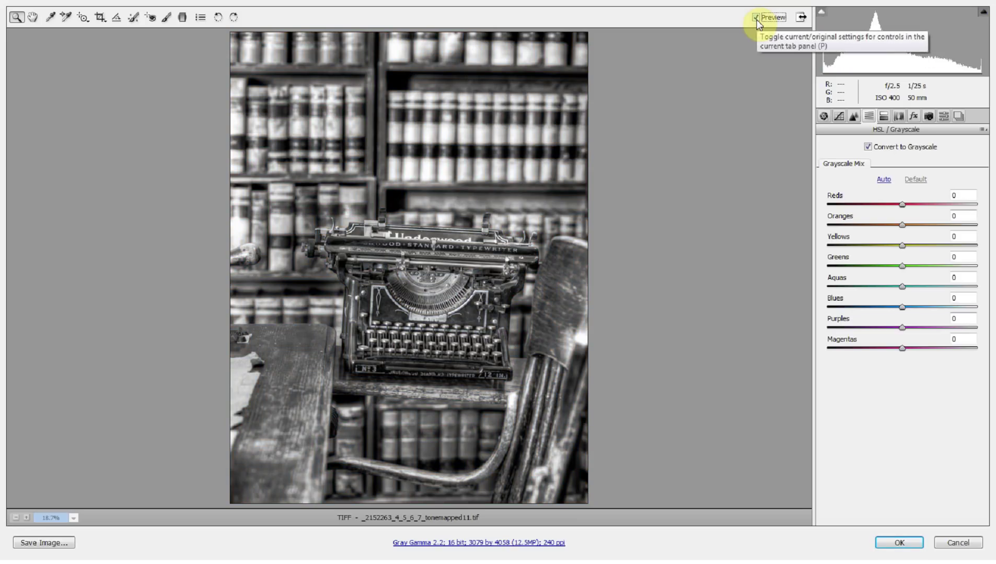
click(756, 21)
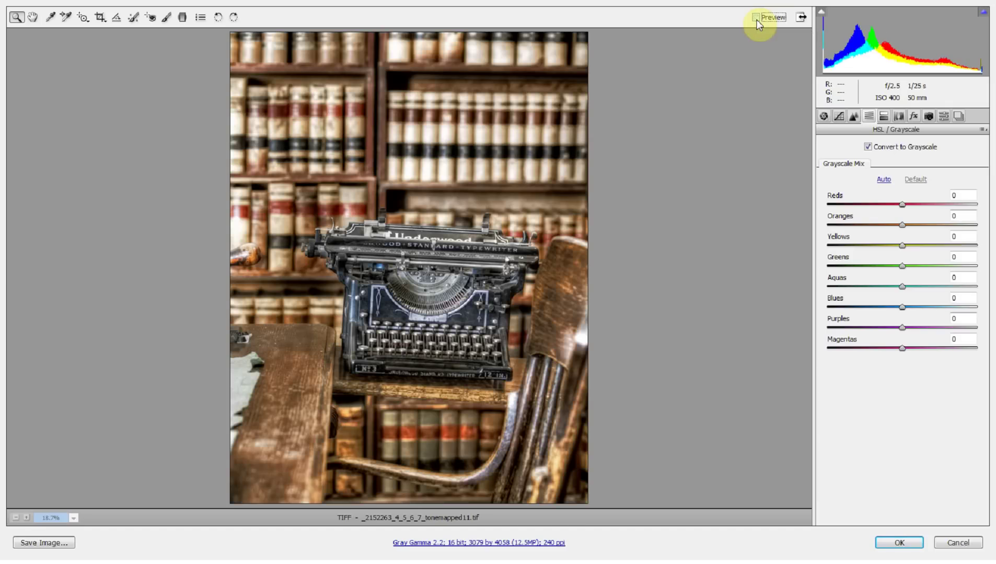
click(756, 21)
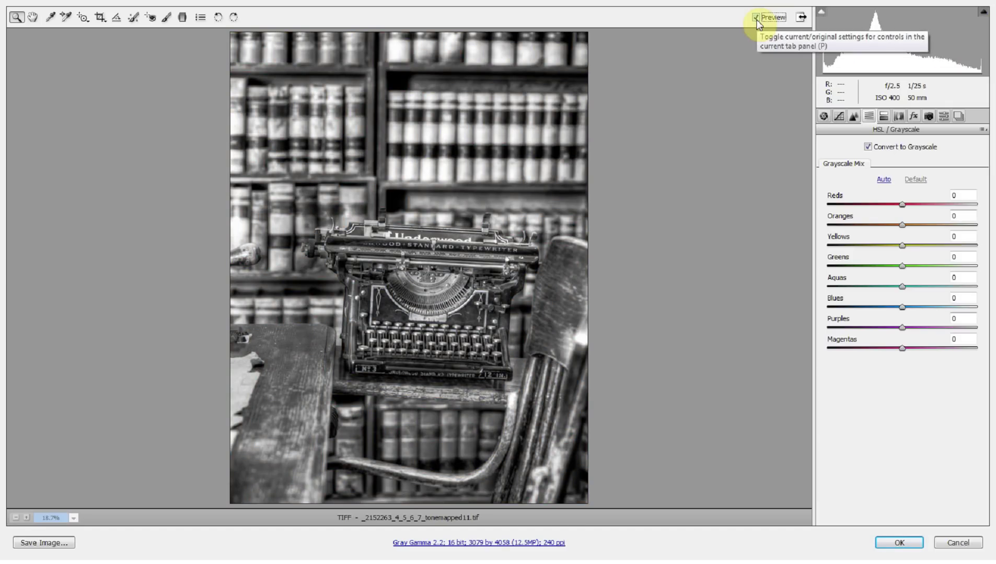
click(756, 21)
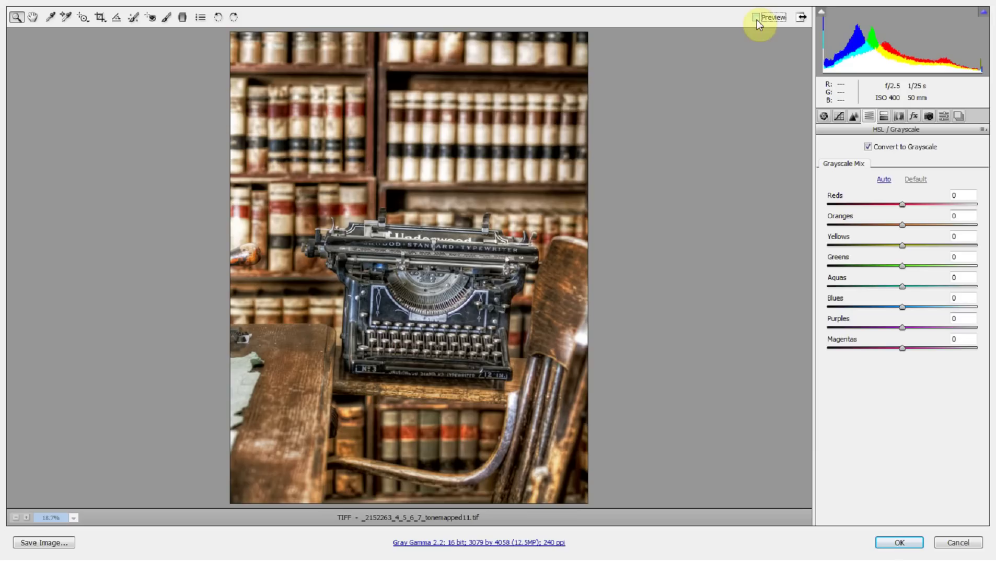
click(755, 18)
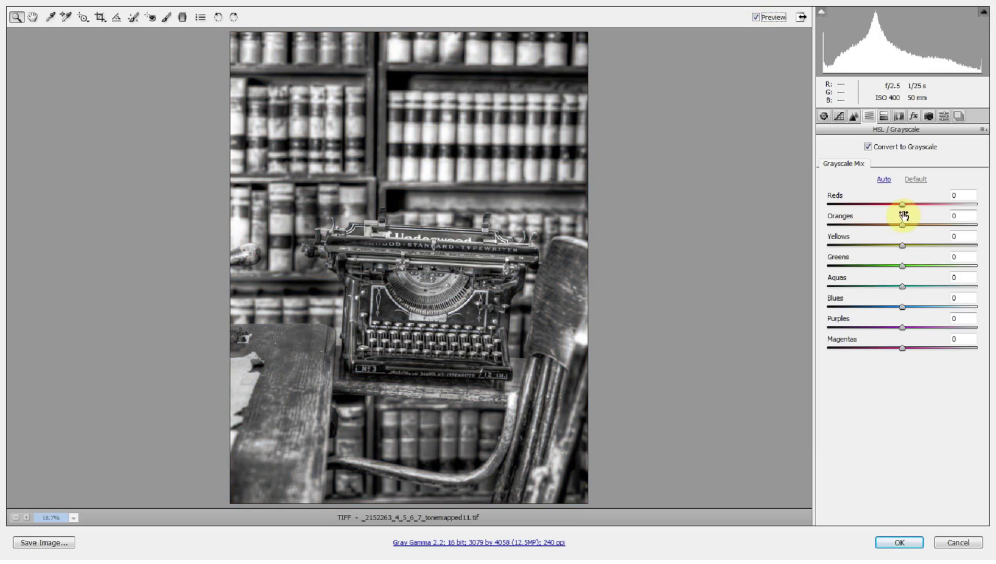
- Set Reds to +99 and Oranges to +100, briefly comparing with the colour original
drag(901, 204, 779, 210)
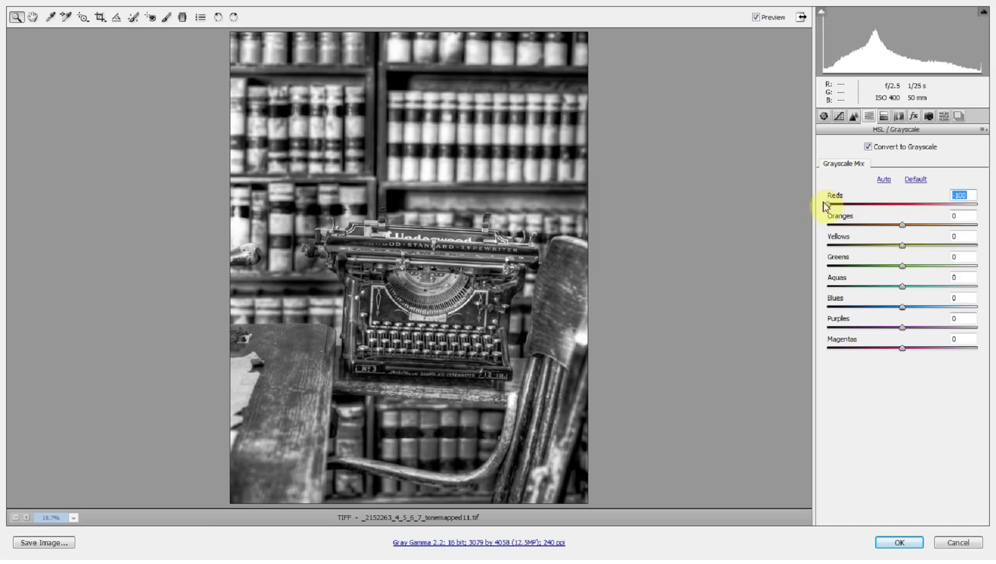
drag(827, 204, 957, 204)
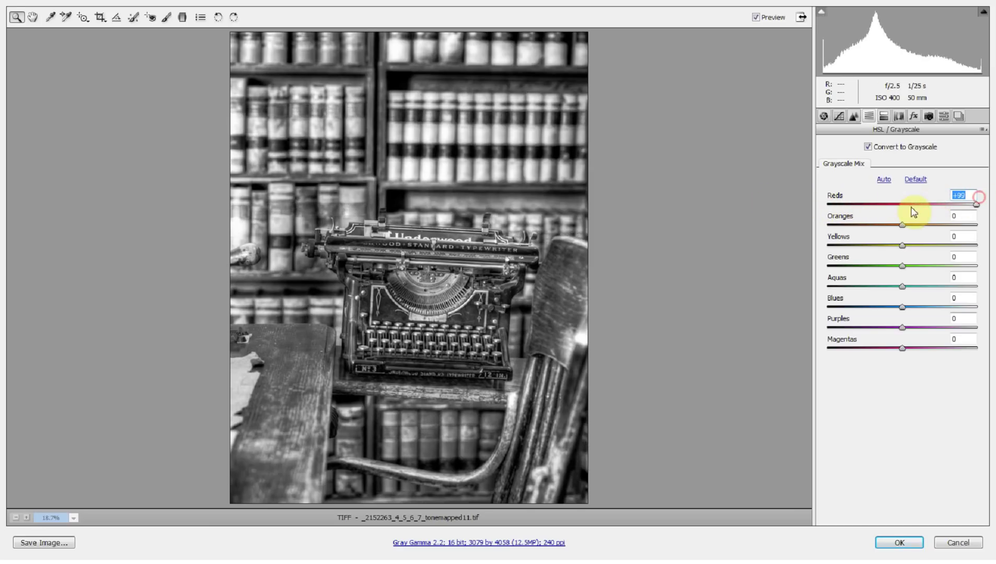
drag(898, 224, 827, 227)
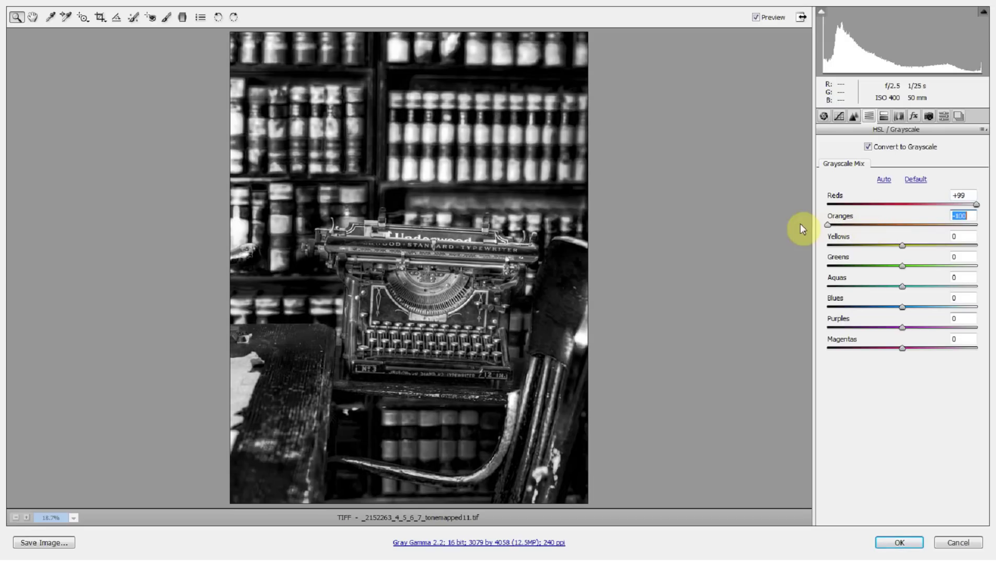
click(755, 18)
click(756, 17)
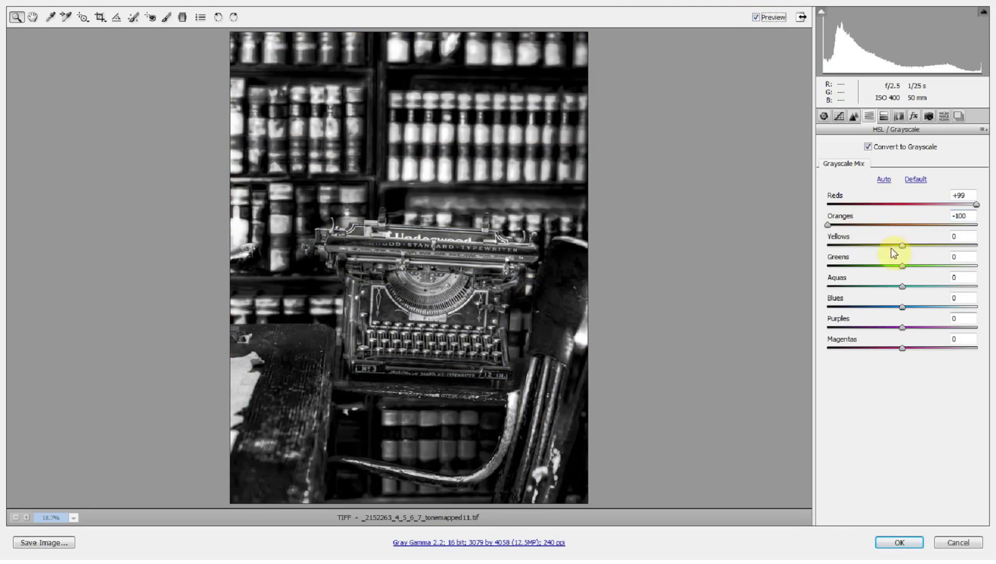
drag(828, 224, 975, 219)
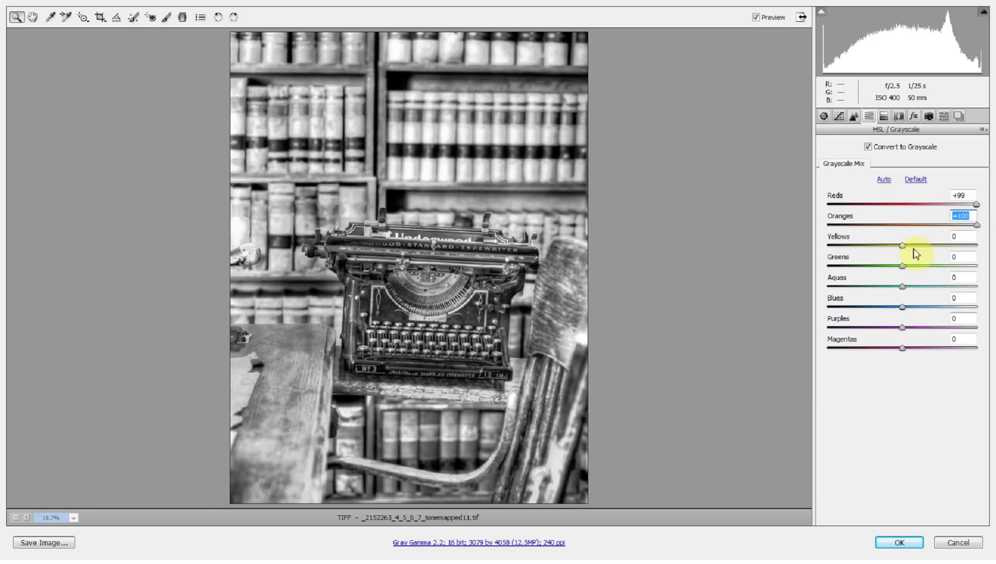
- Set Yellows +82, Greens -63, Aquas -70, Blues -80, Purples -98 and Magentas -53
drag(903, 245, 970, 226)
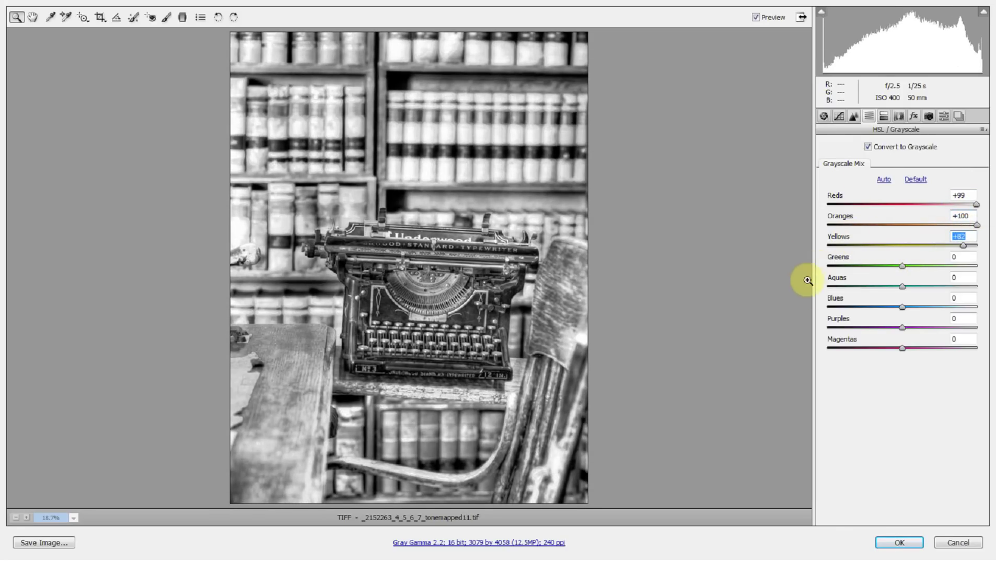
drag(901, 266, 847, 289)
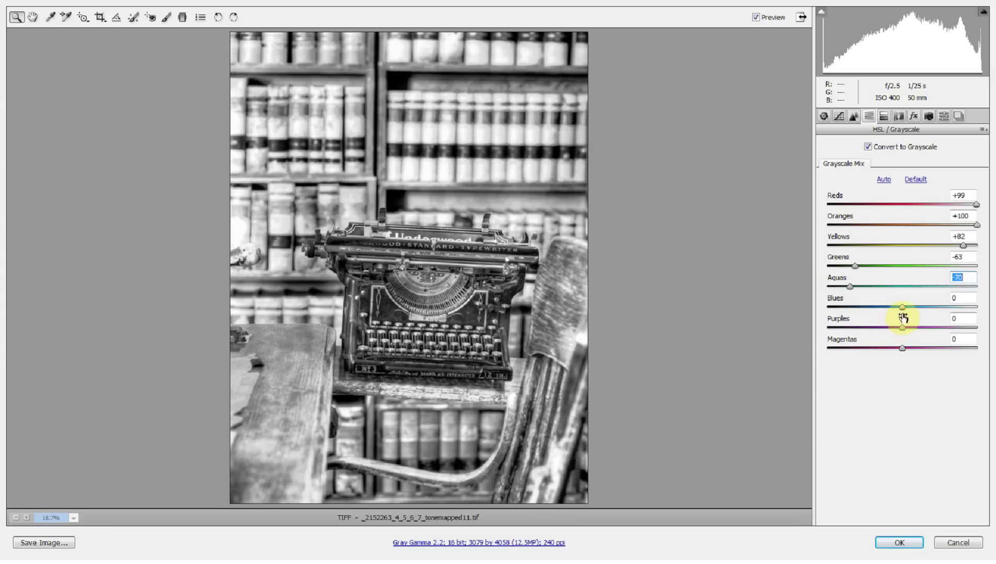
drag(900, 309, 841, 307)
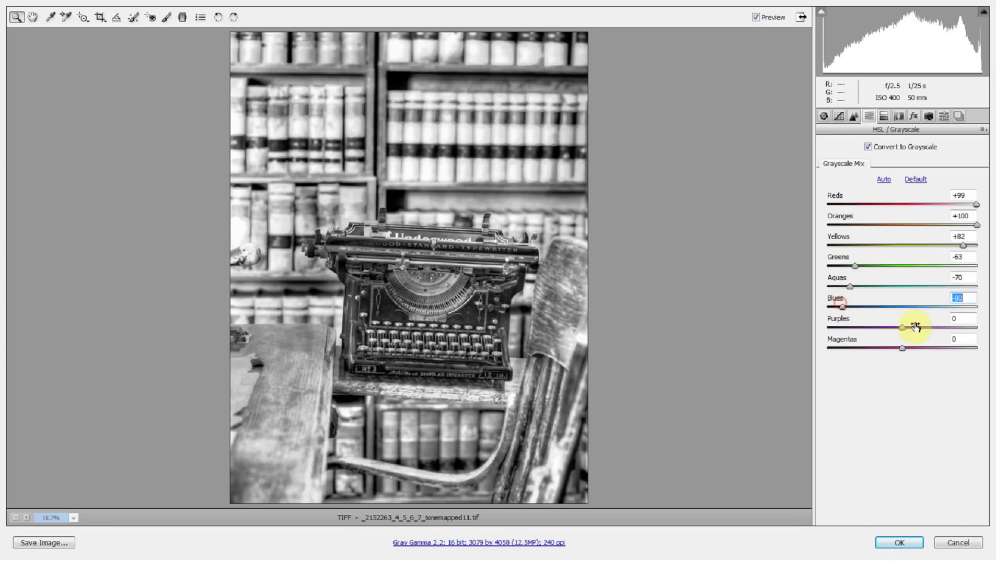
drag(902, 327, 823, 332)
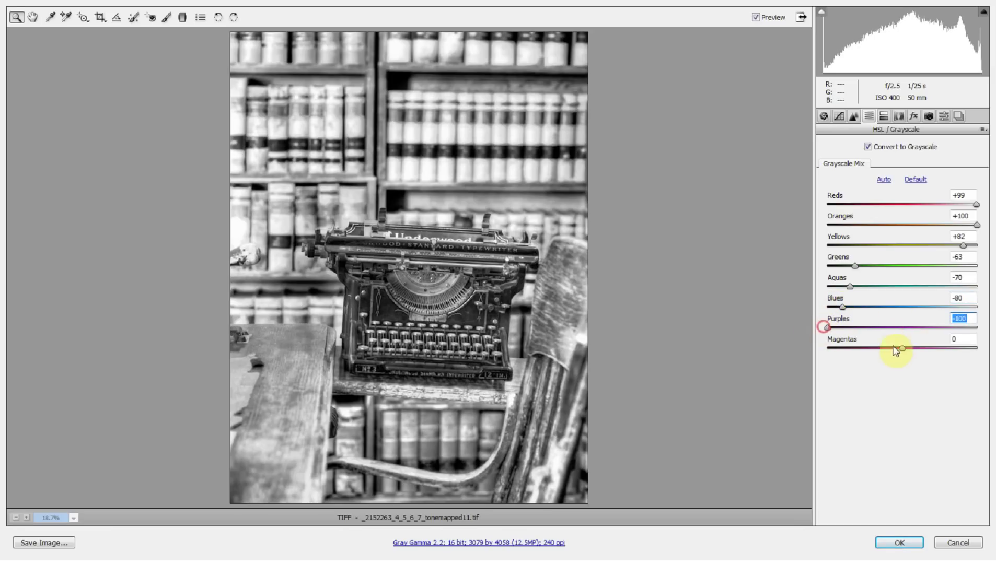
drag(902, 348, 839, 330)
click(830, 328)
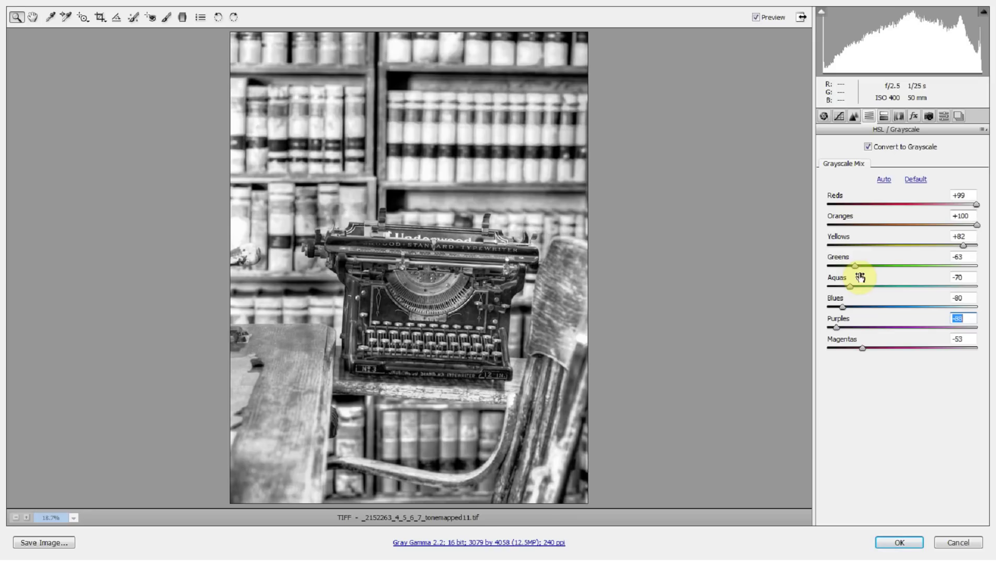
- On Basic, set Contrast +65, Highlights +33, Shadows +6, Whites -20, Blacks -17, then show Presets
click(822, 118)
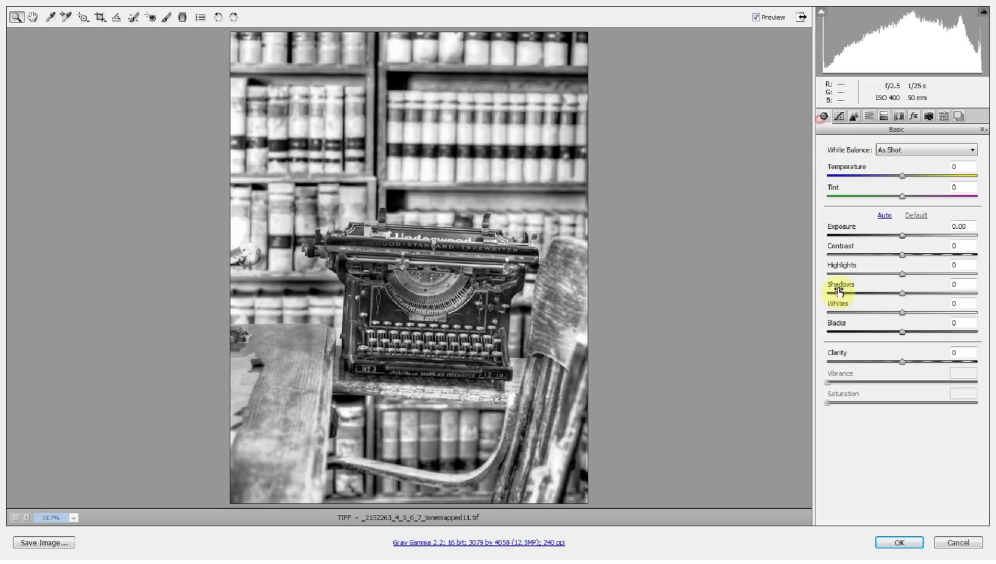
drag(901, 255, 905, 293)
drag(905, 313, 889, 358)
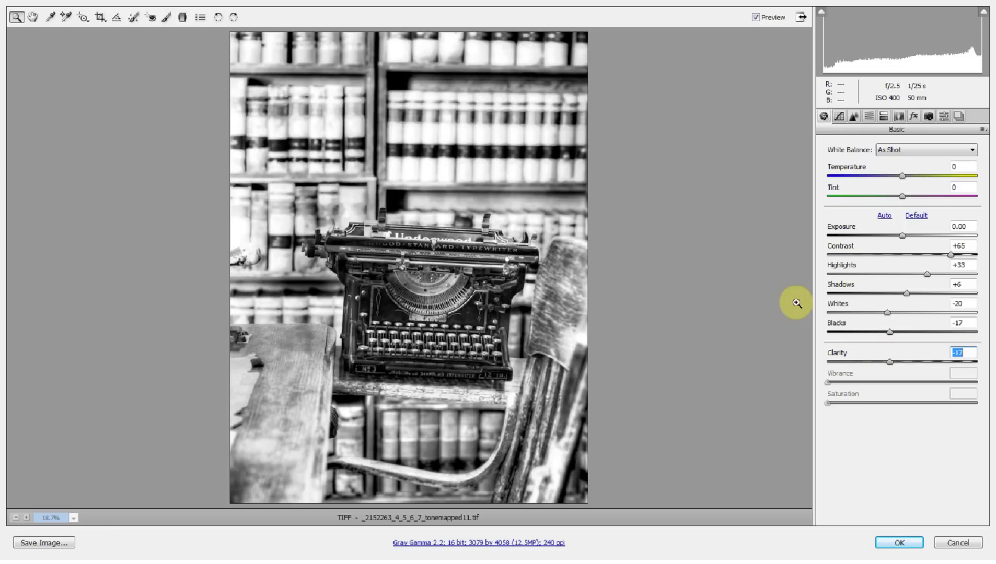
click(943, 116)
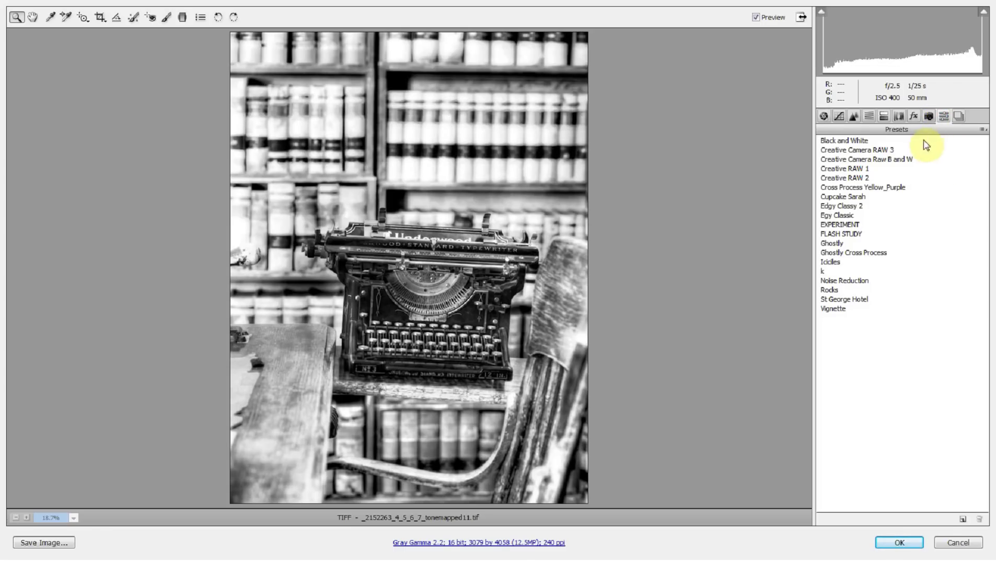
- Create a new preset named 'B&W' and start excluding settings, beginning with colour noise reduction
click(963, 520)
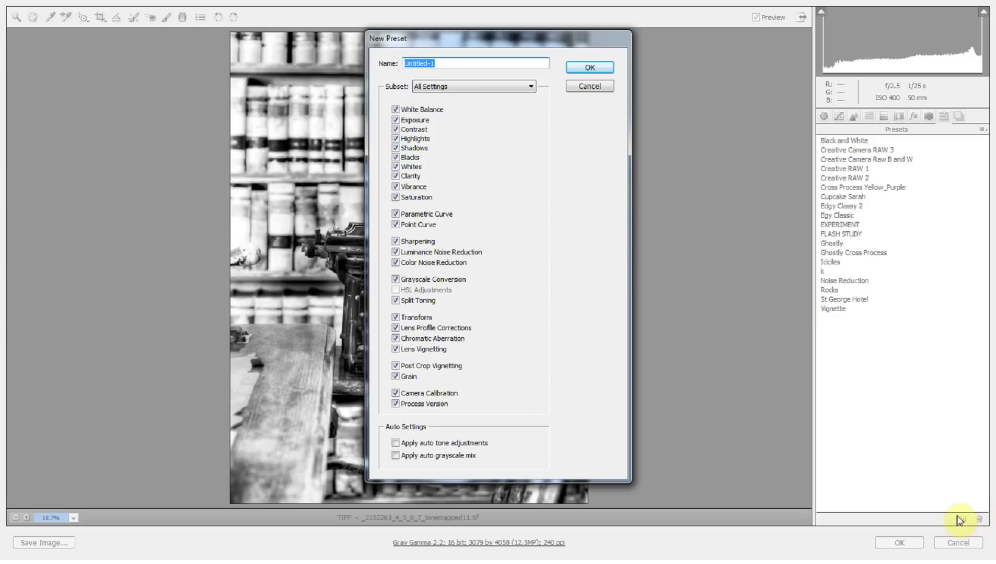
text(B)
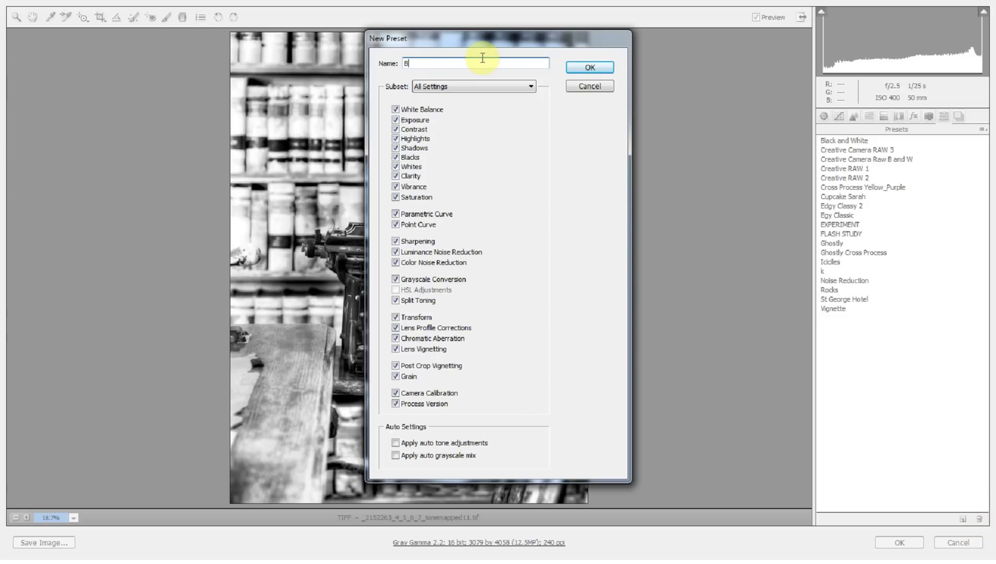
text(&W)
click(432, 91)
click(509, 254)
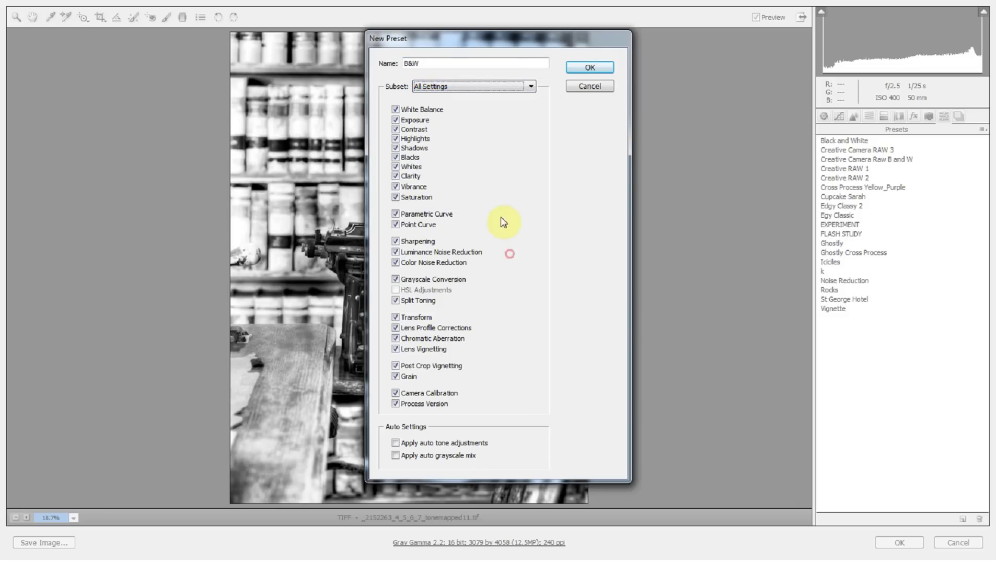
click(395, 262)
- Uncheck every remaining setting, from white balance through process version, in the B&W preset
click(395, 252)
click(396, 241)
click(395, 224)
click(395, 214)
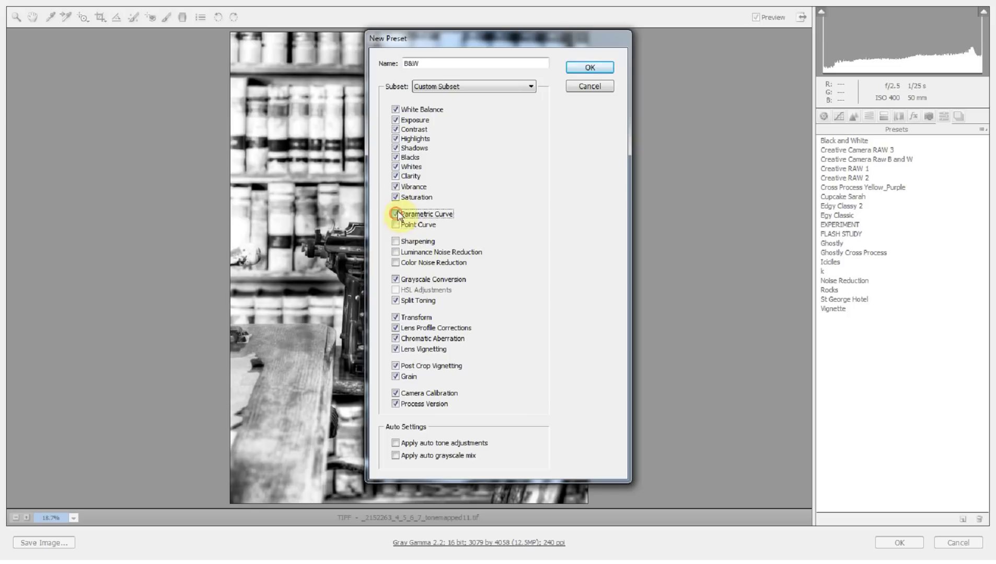
click(395, 197)
click(395, 186)
click(396, 176)
click(396, 166)
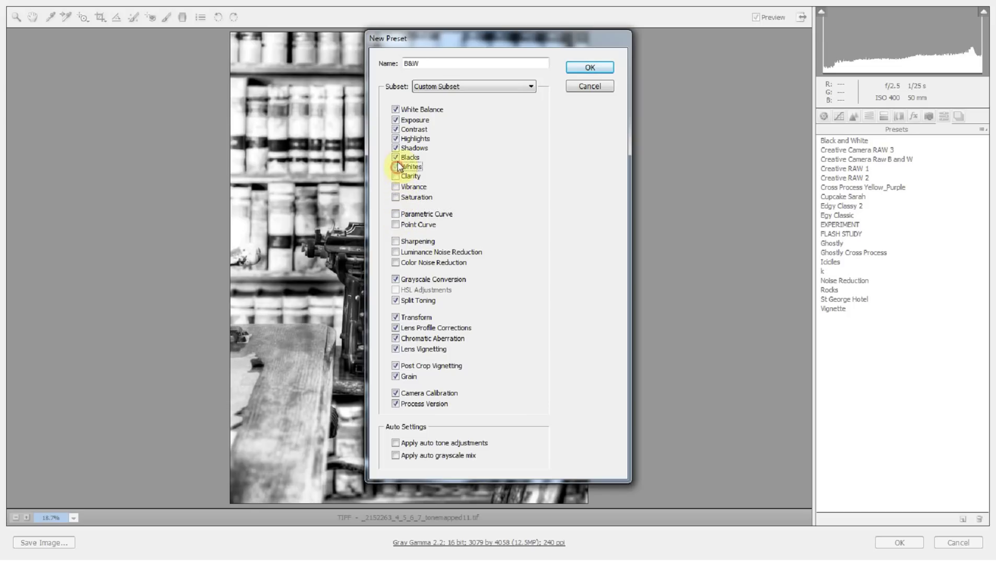
click(396, 158)
click(395, 148)
click(395, 138)
click(396, 129)
click(395, 120)
click(396, 110)
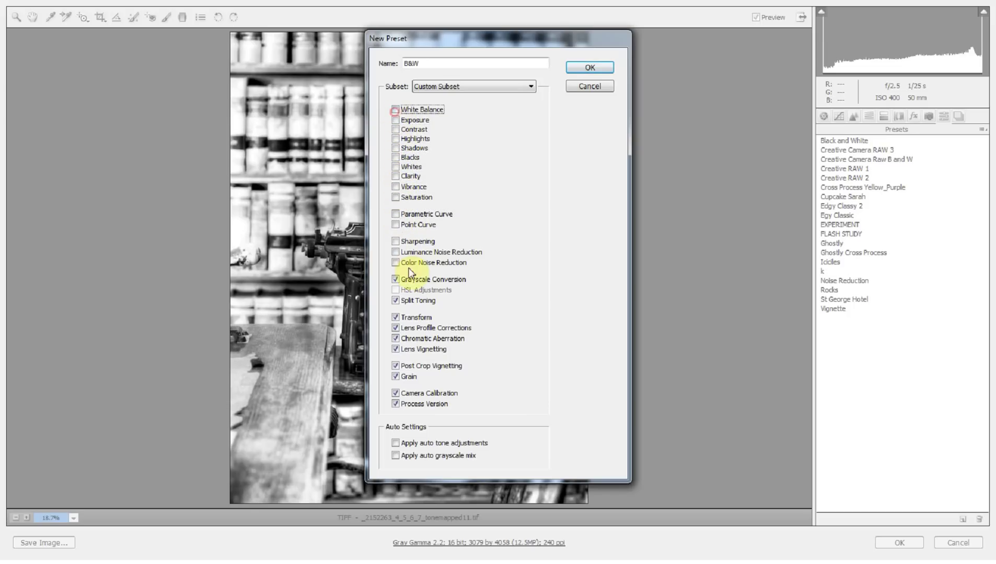
click(395, 300)
click(396, 317)
click(395, 327)
click(396, 339)
click(396, 349)
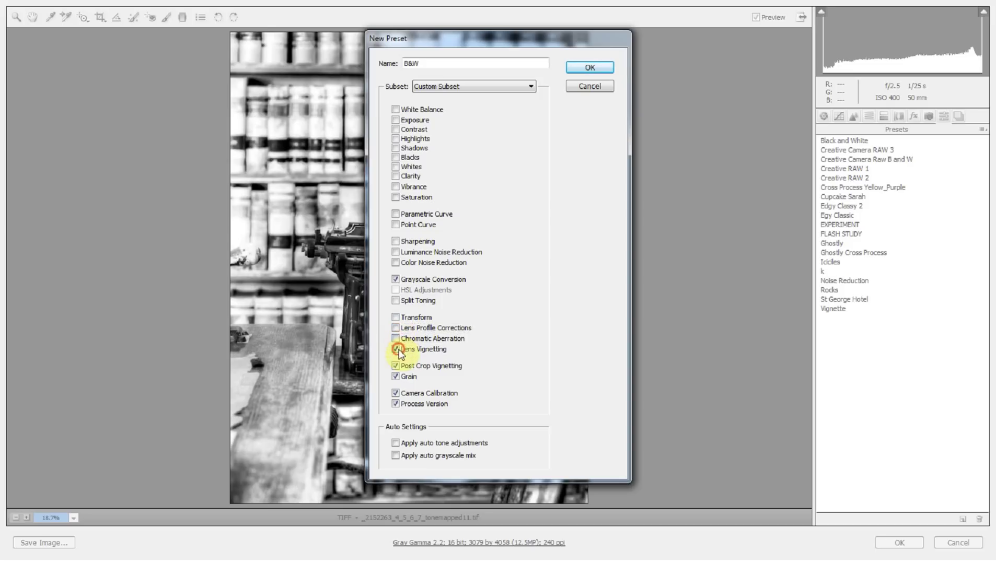
click(395, 376)
click(396, 365)
click(396, 393)
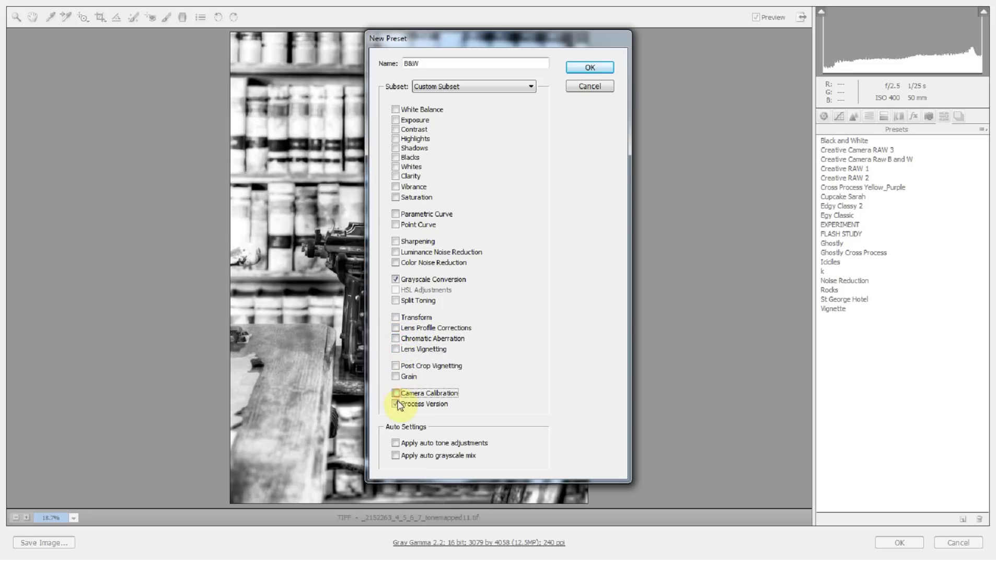
click(396, 404)
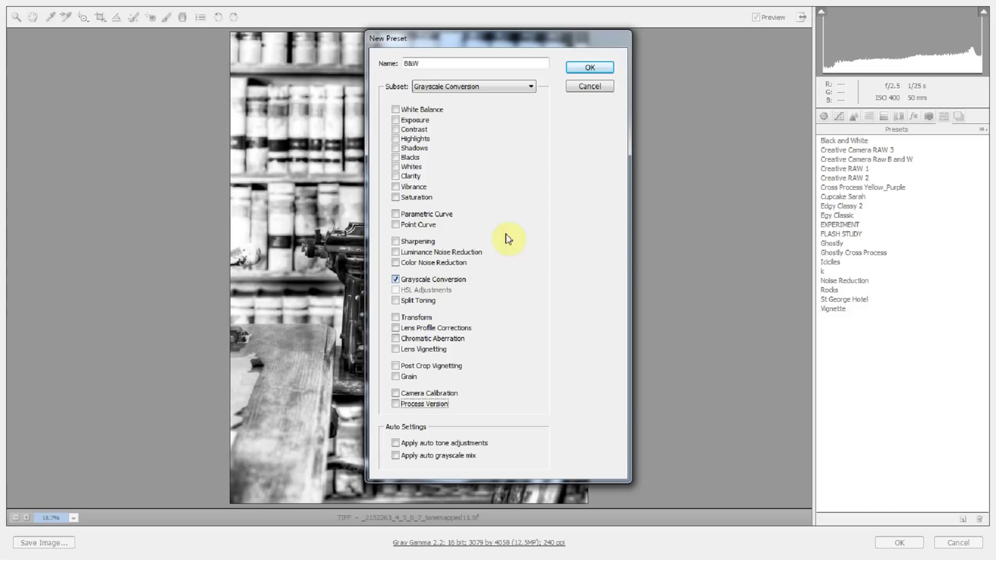
- Keep Grayscale Conversion checked and save the B&W preset
click(395, 280)
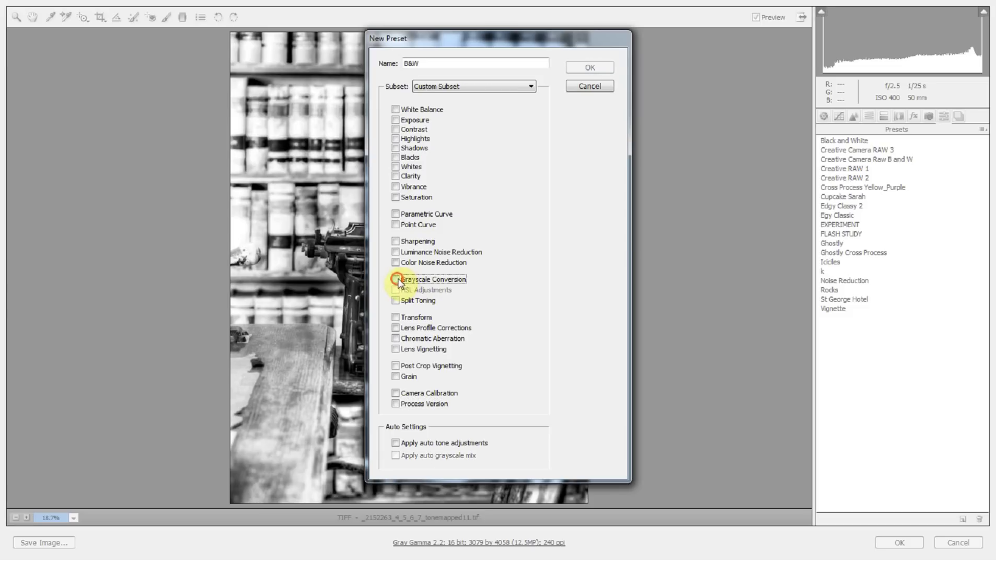
click(396, 279)
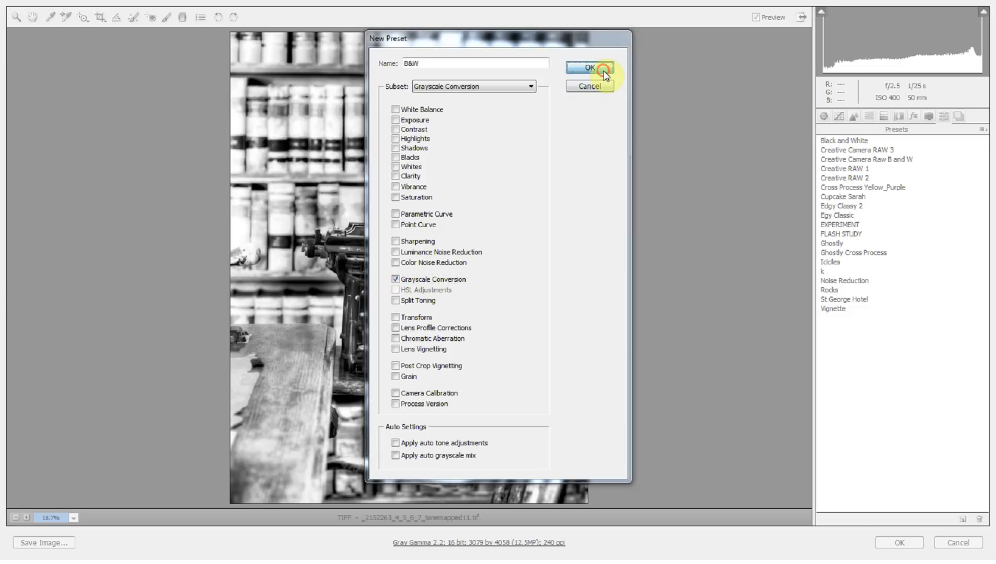
click(604, 72)
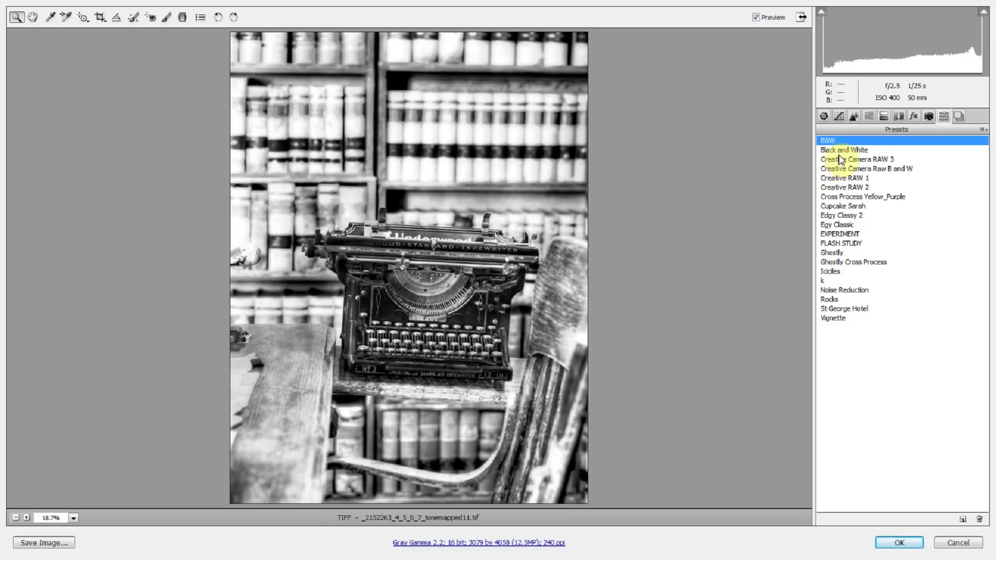
- Reset to Camera Raw Defaults, apply the B&W preset, and open the image in Photoshop
click(980, 130)
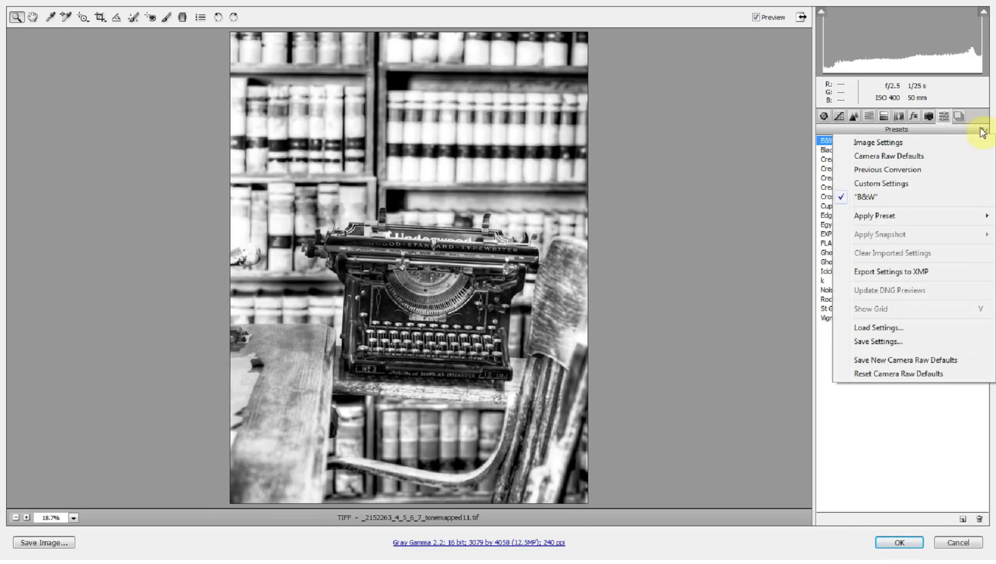
click(912, 159)
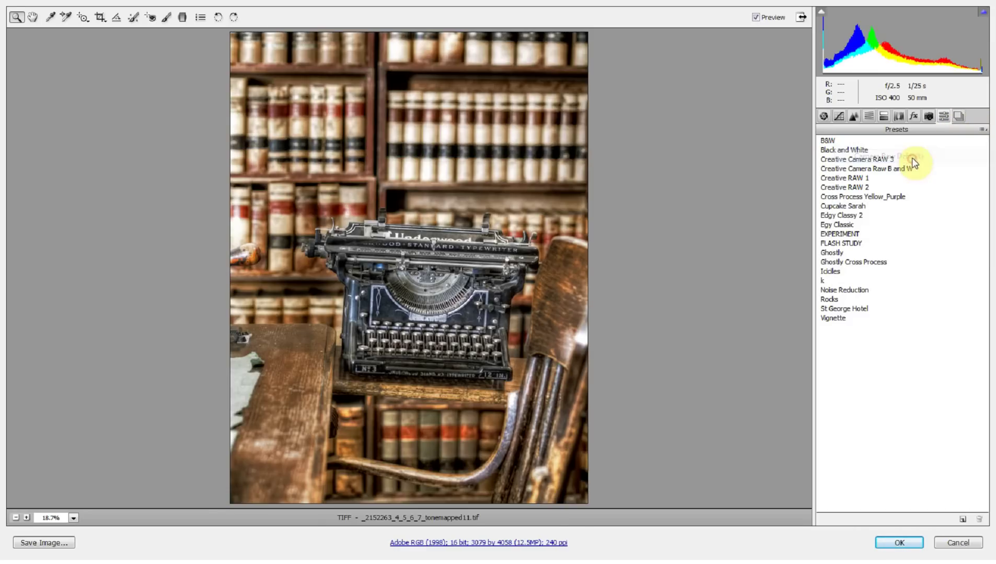
click(844, 141)
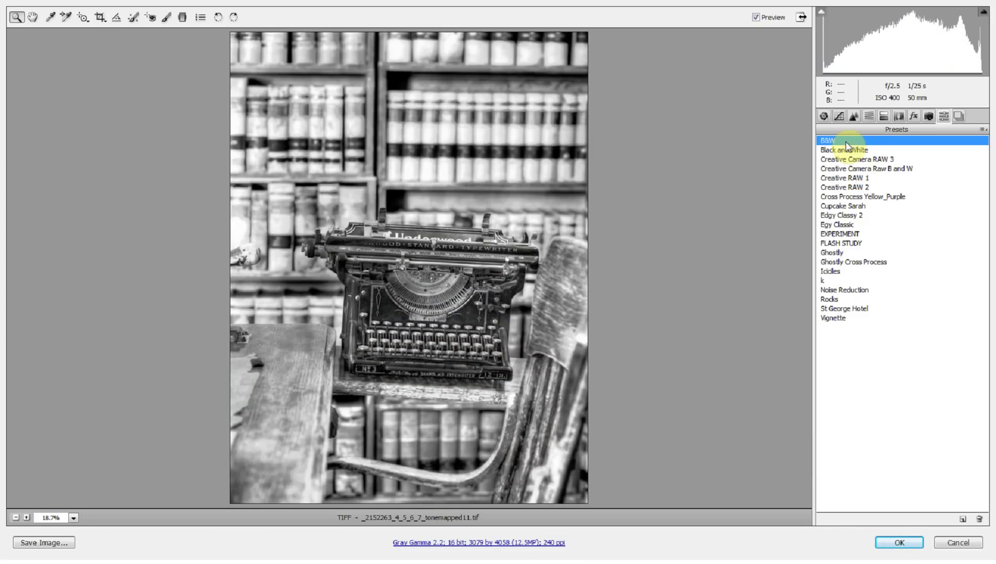
click(894, 544)
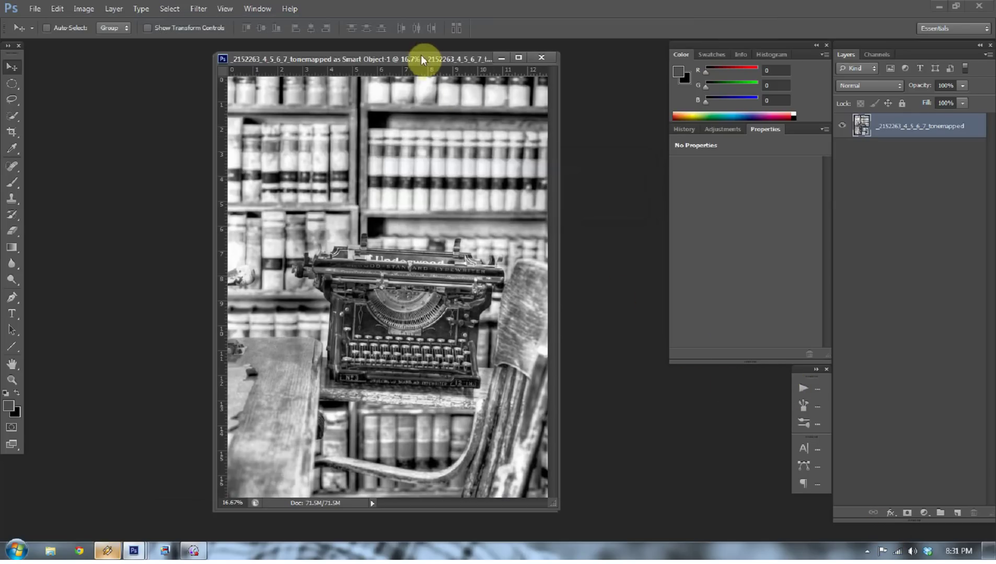
- Place the B&W and colour documents side by side and add a Black & White layer with Reds 270
drag(421, 59, 230, 53)
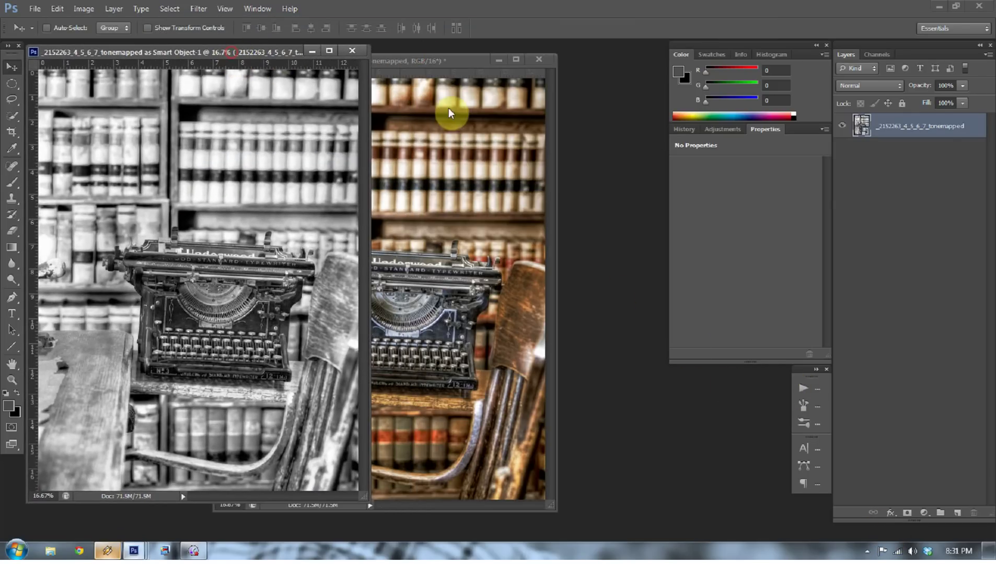
drag(450, 60, 547, 55)
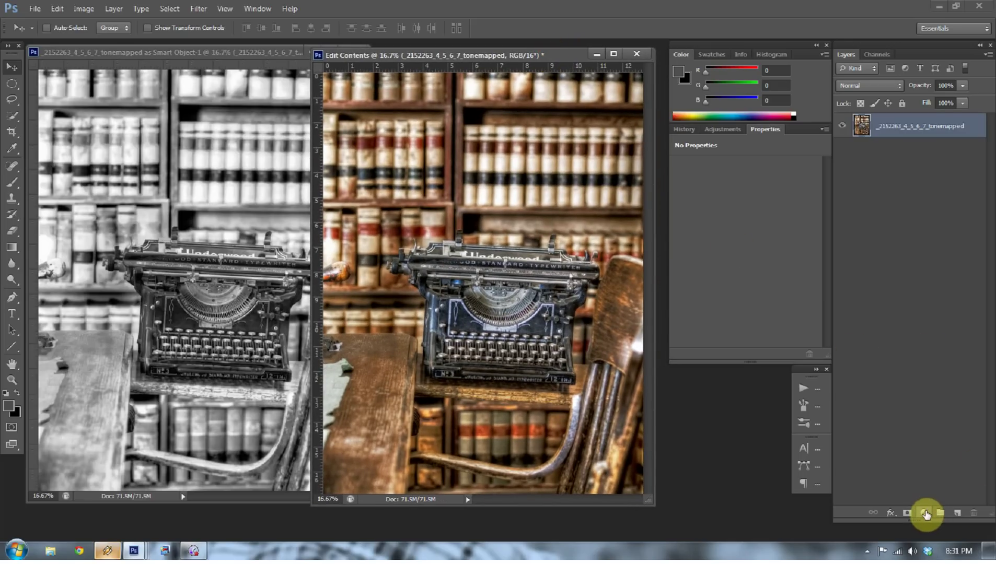
click(925, 514)
click(902, 389)
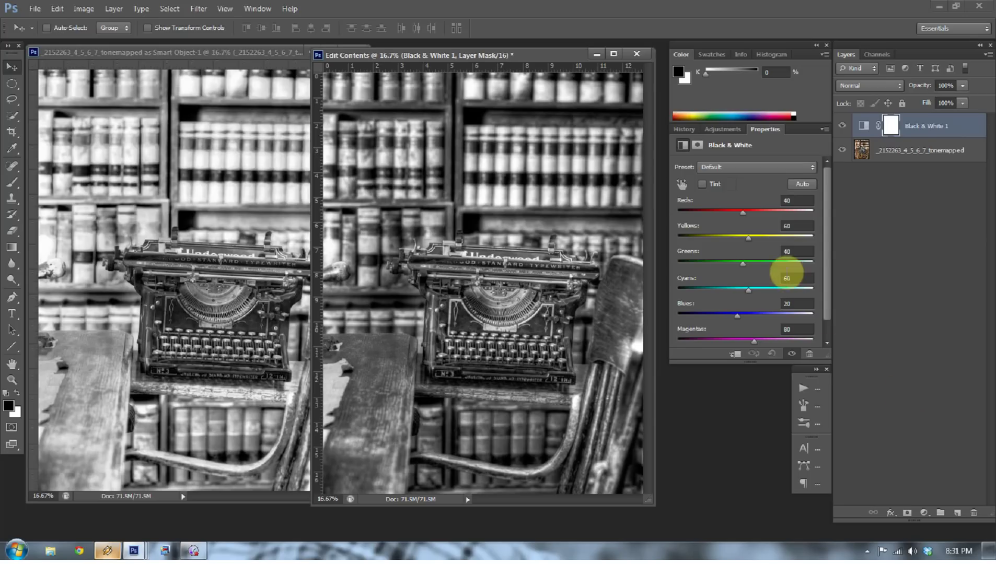
drag(742, 215, 806, 214)
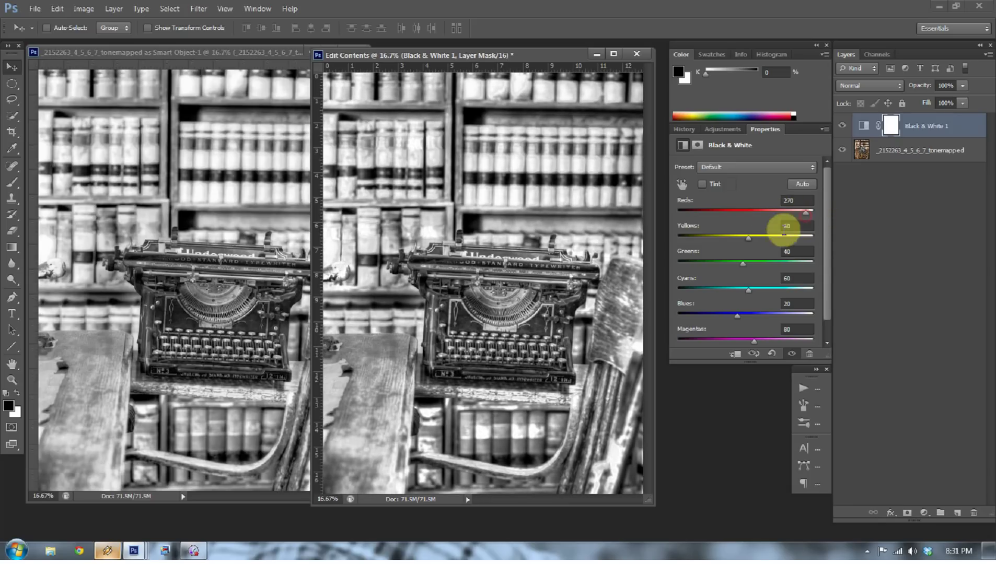
- Set Yellows to 193, Greens to -47, Cyans to -159 and Blues to -109
drag(750, 239, 787, 238)
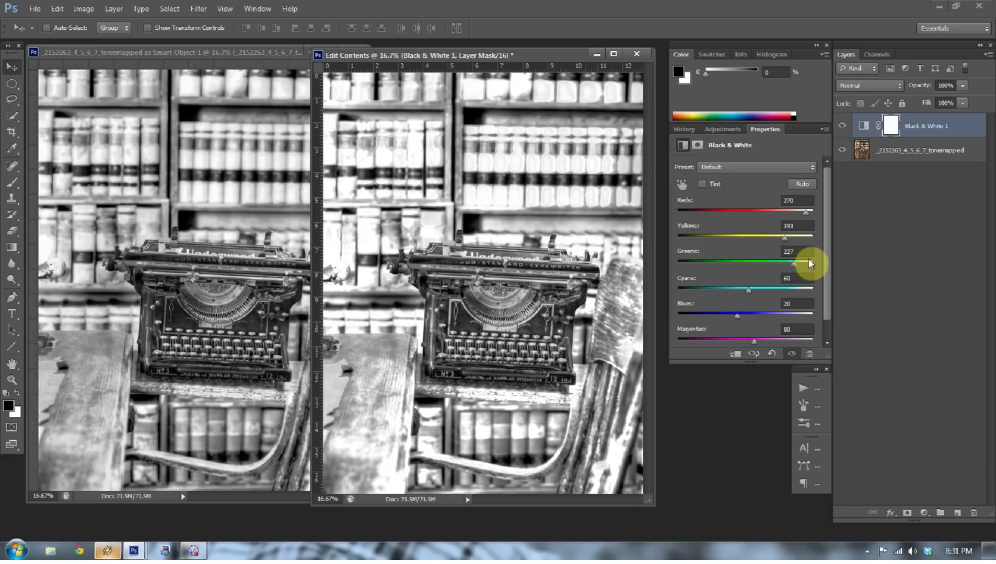
drag(747, 261, 702, 315)
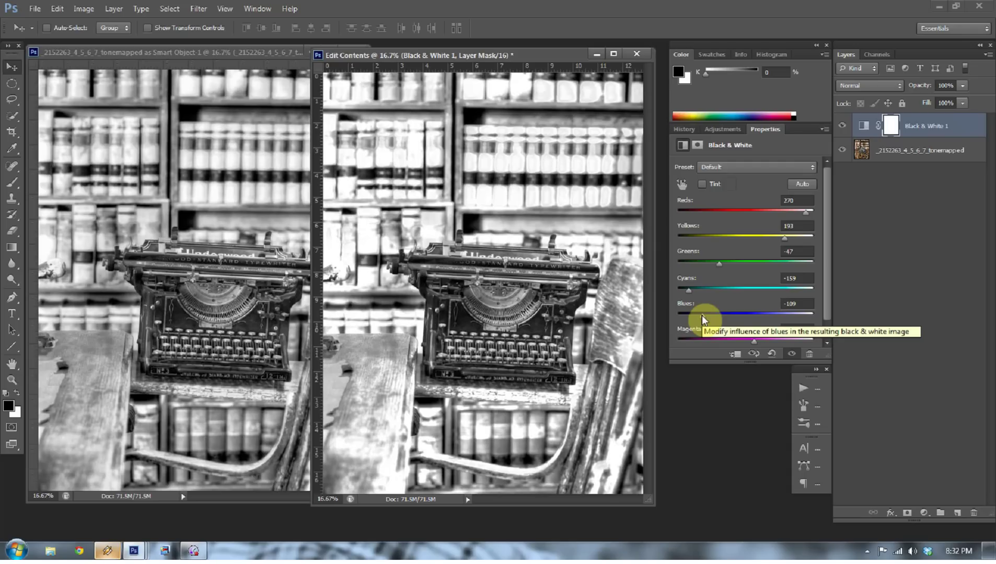
click(11, 381)
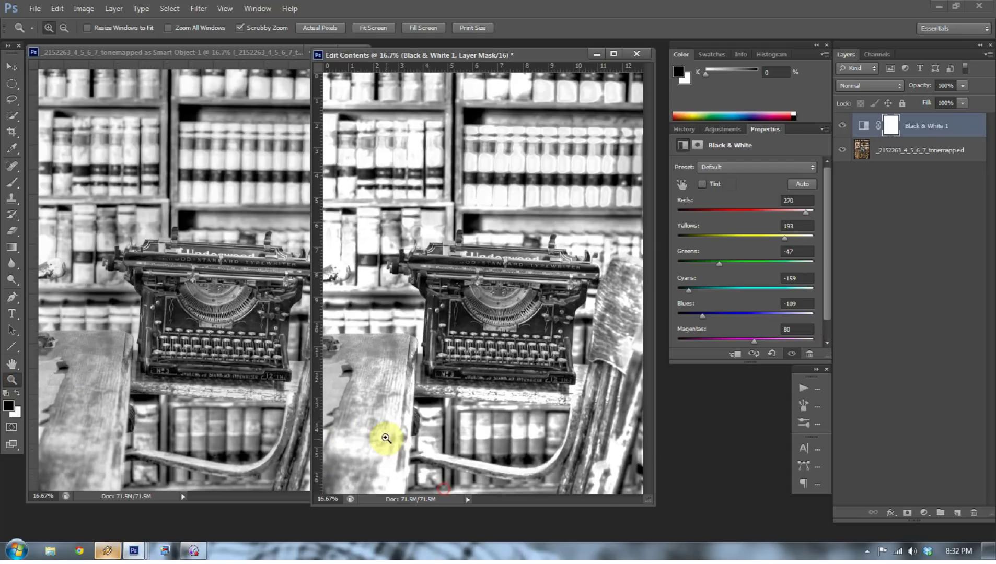
- Zoom into the right document's chair, then zoom the left document to 33.3%
click(396, 441)
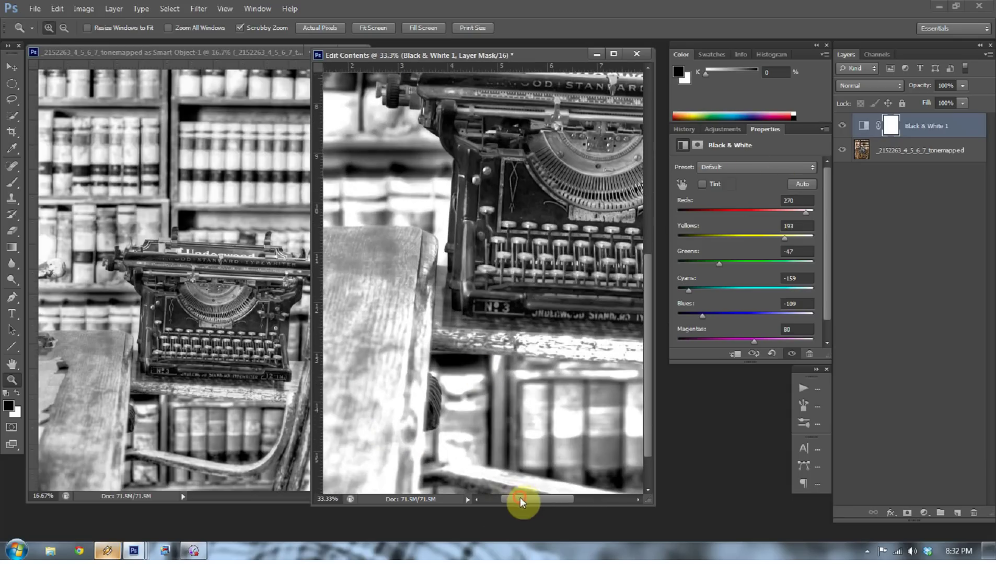
drag(521, 501, 488, 504)
click(101, 429)
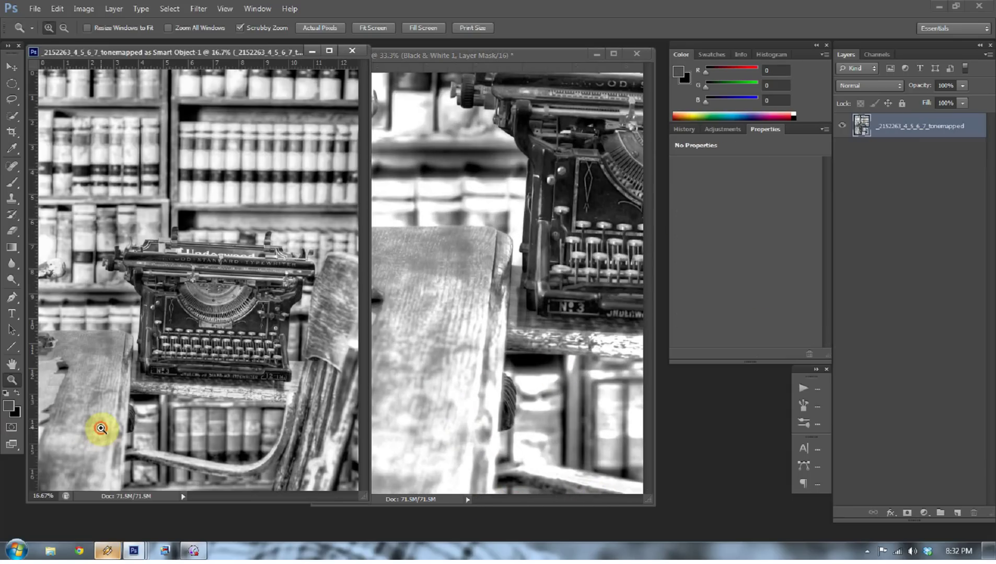
click(101, 429)
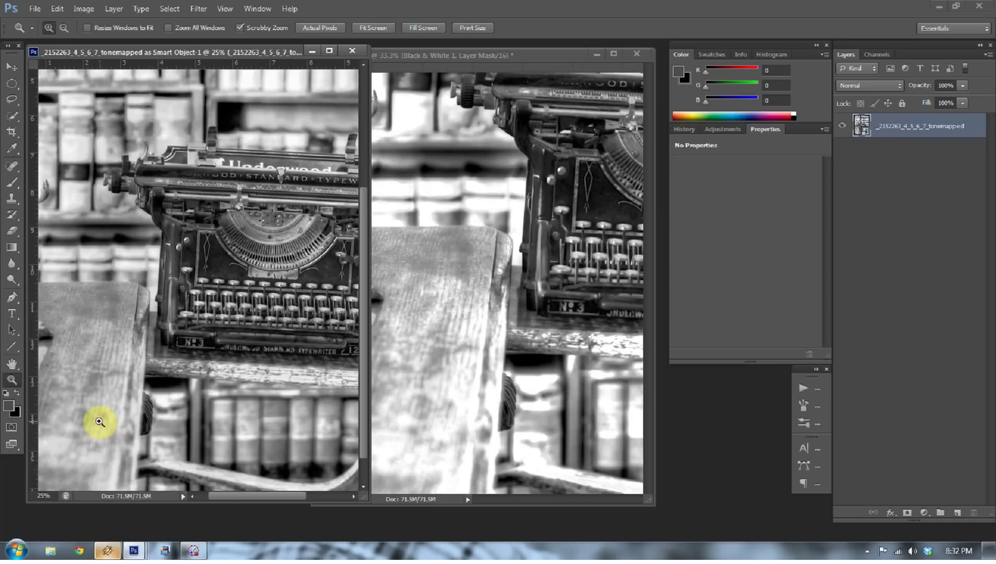
click(99, 422)
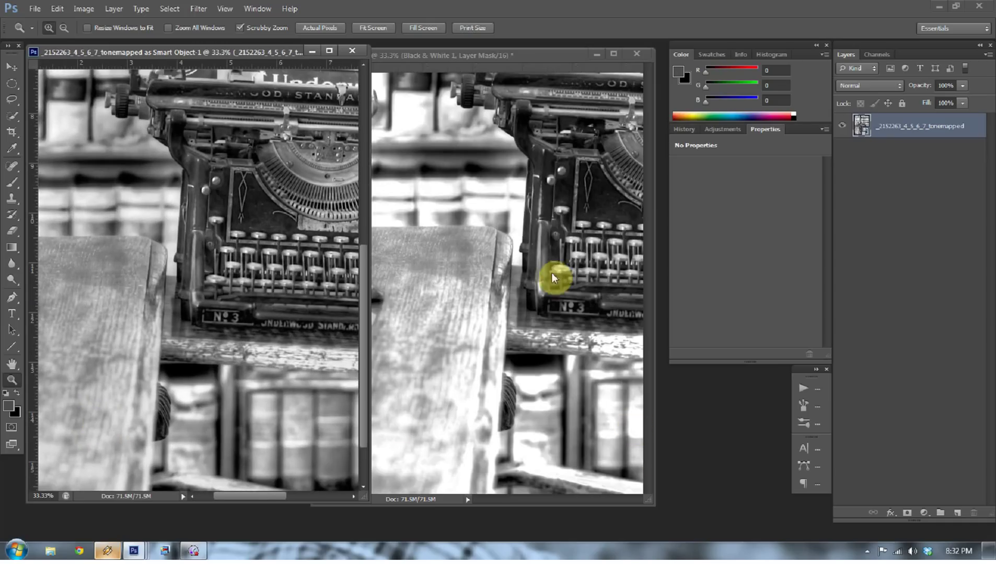